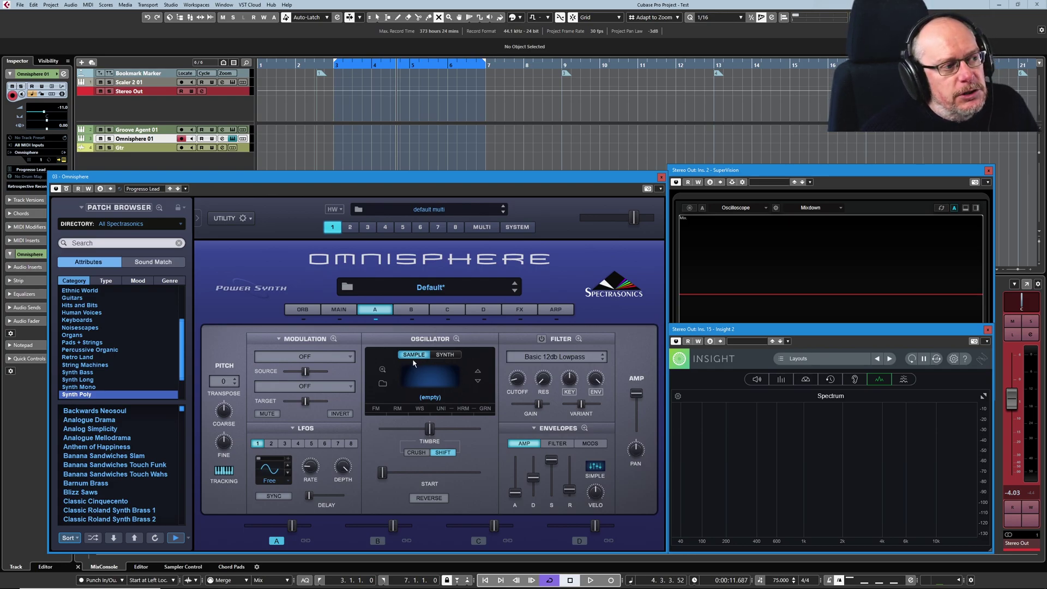
- Switch layer A's oscillator to SAMPLE mode and open its empty Soundsource Browser
{"action": "left_click", "coordinate": [446, 355]}
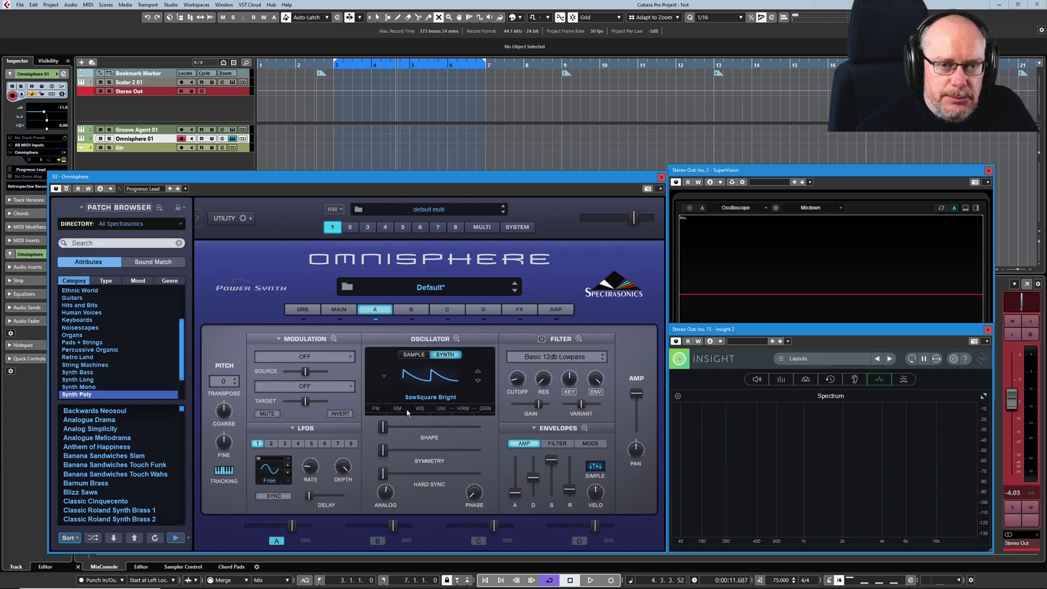
{"action": "left_click", "coordinate": [413, 355]}
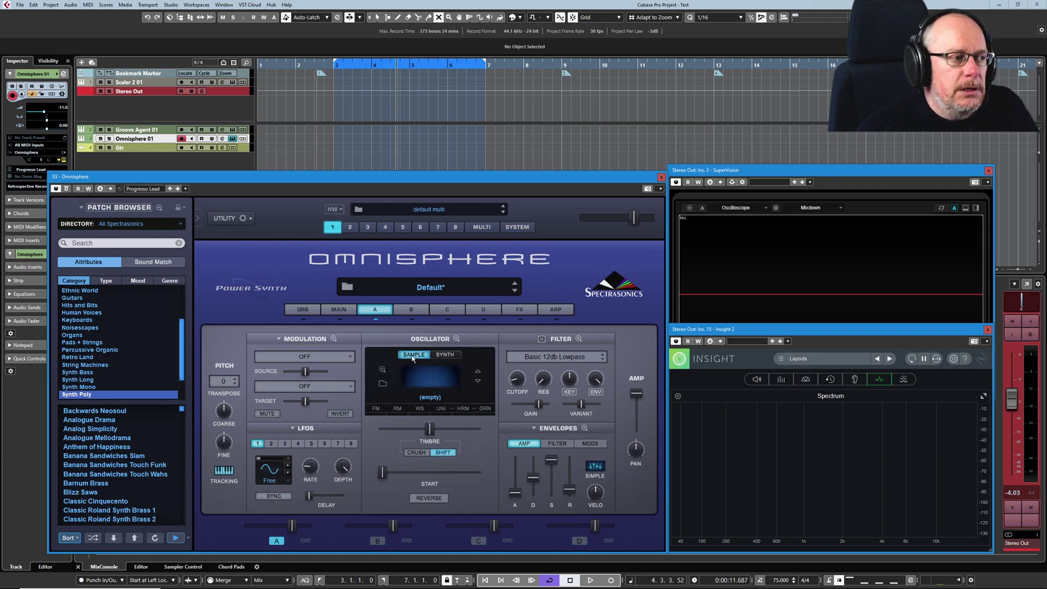
{"action": "left_click", "coordinate": [428, 379]}
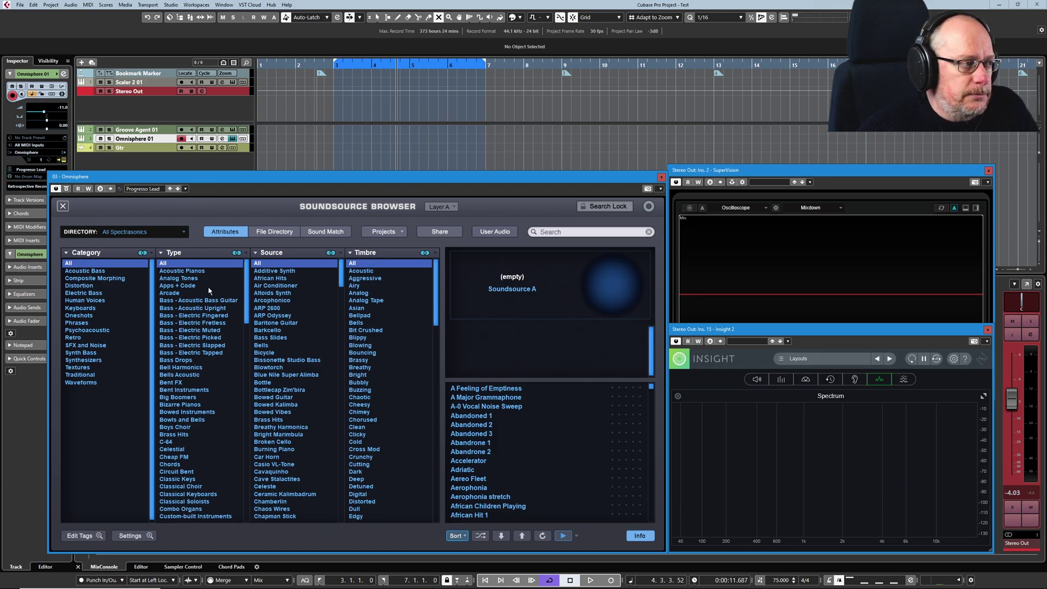
- Filter to Bass - Electric Slapped, load 'Hardcore Funk Slide Up ^ RR', and close the browser
{"action": "left_click", "coordinate": [192, 345]}
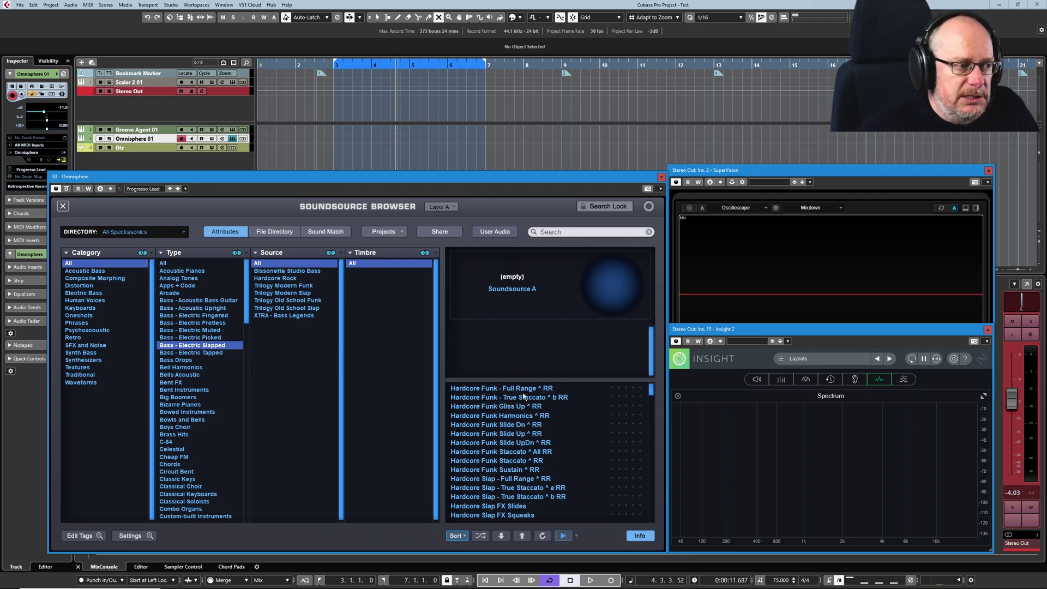
{"action": "left_click", "coordinate": [500, 434]}
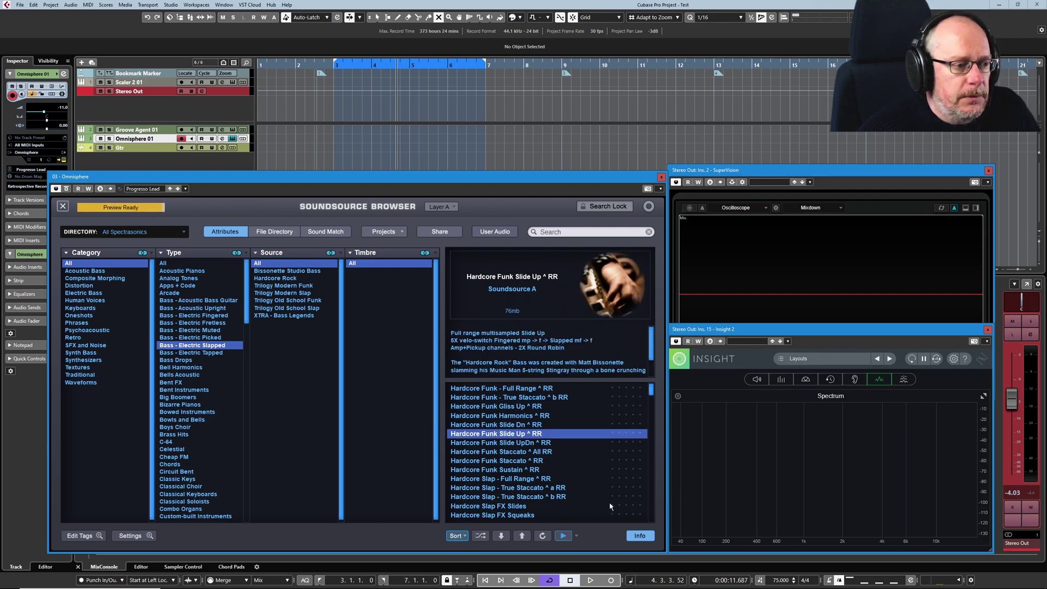
{"action": "left_click", "coordinate": [62, 207]}
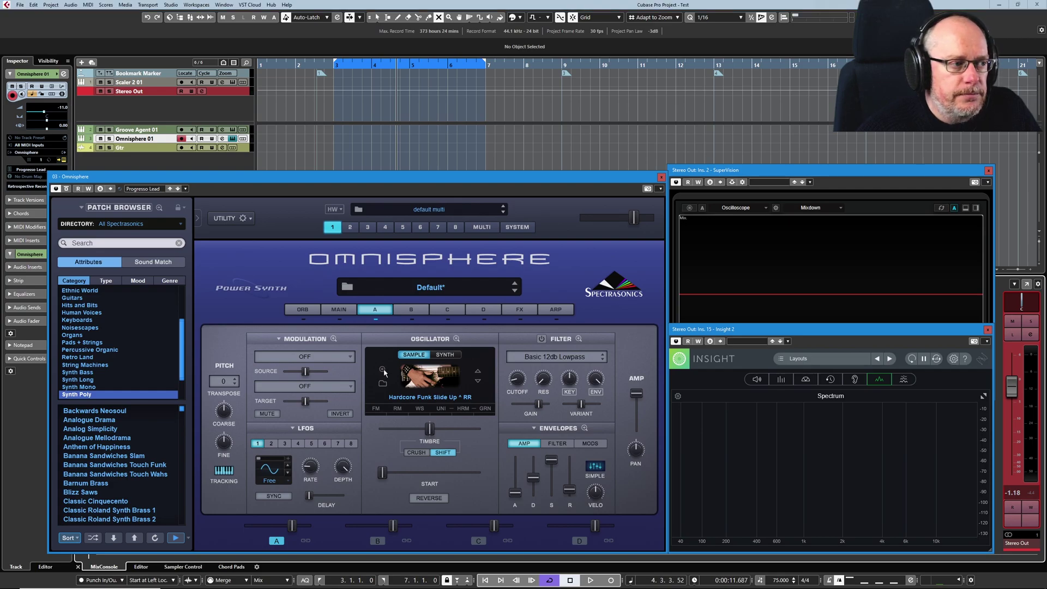
- Open Soundsource Zoom for the loaded sample and show its THIN (Sample Thinning) page
{"action": "left_click", "coordinate": [383, 370]}
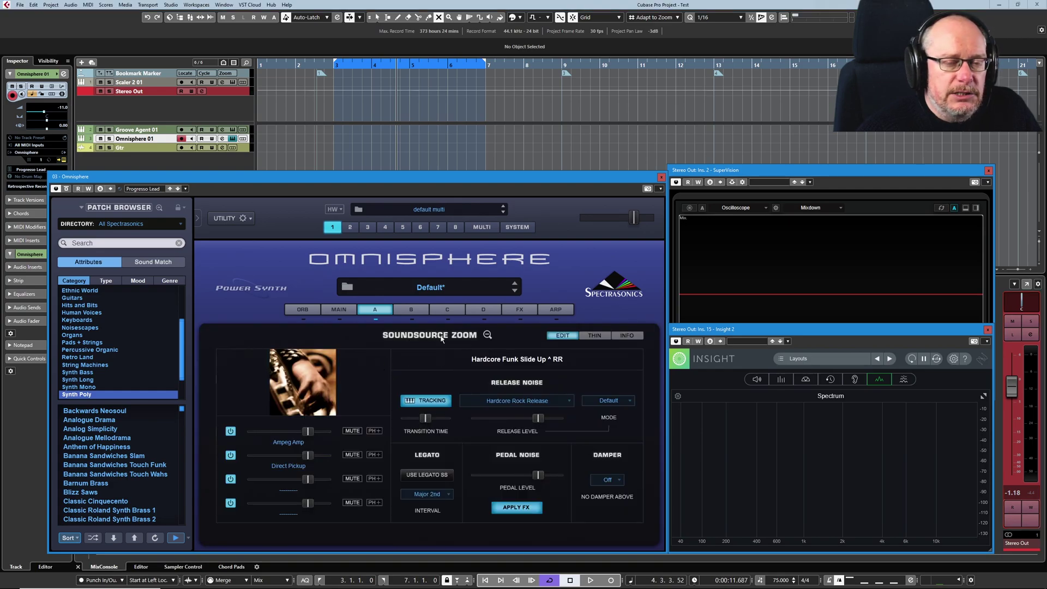
{"action": "left_click", "coordinate": [595, 335]}
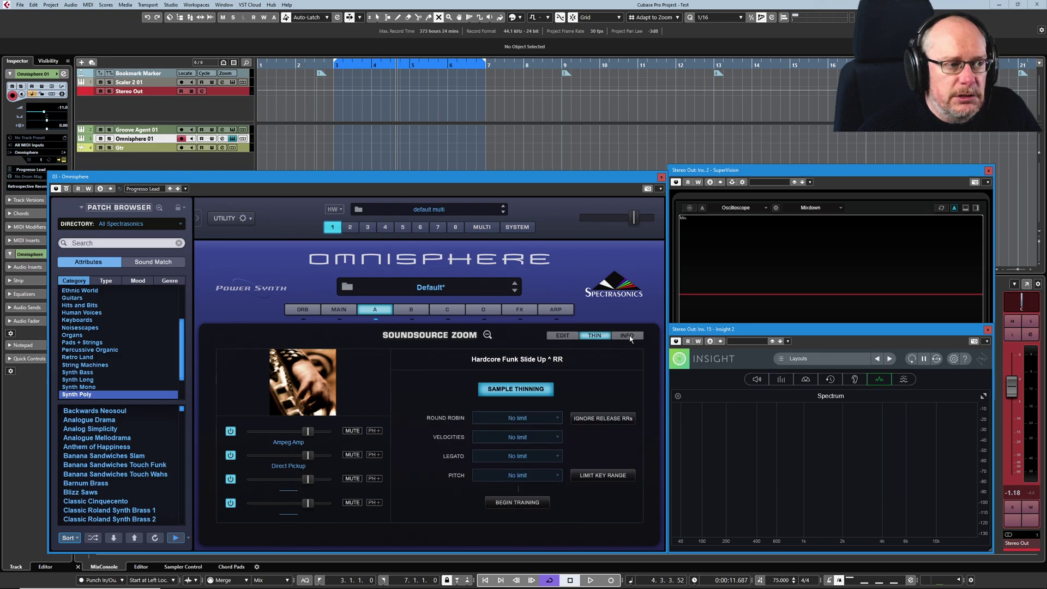
- Show the INFO page describing the sample as a 2X Round Robin slapped bass
{"action": "left_click", "coordinate": [627, 336]}
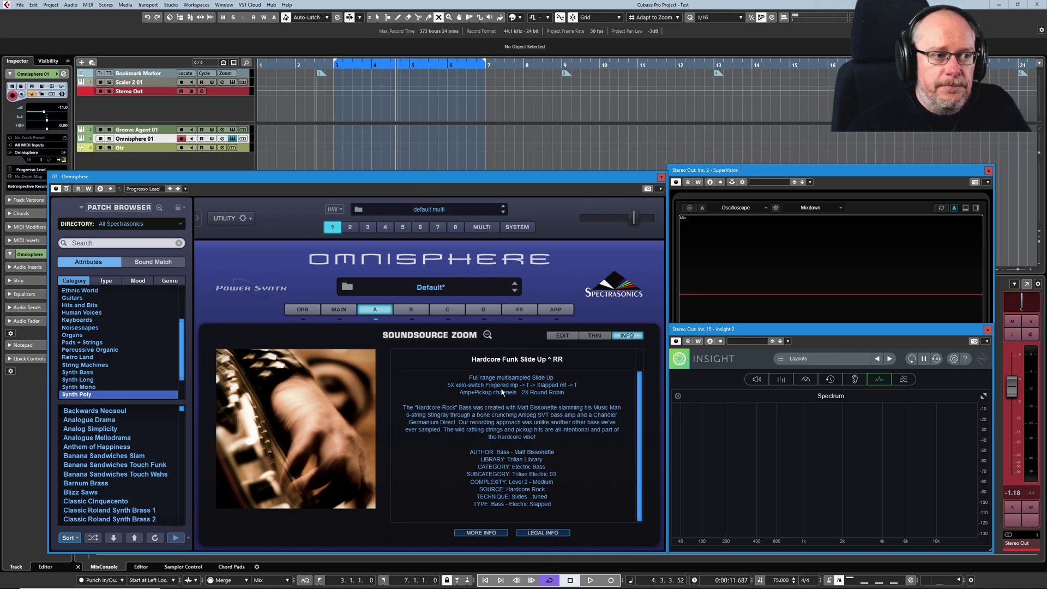
- Review the Round Robin, Velocities, Legato and Pitch thinning limits, leaving each at No limit
{"action": "left_click", "coordinate": [595, 337]}
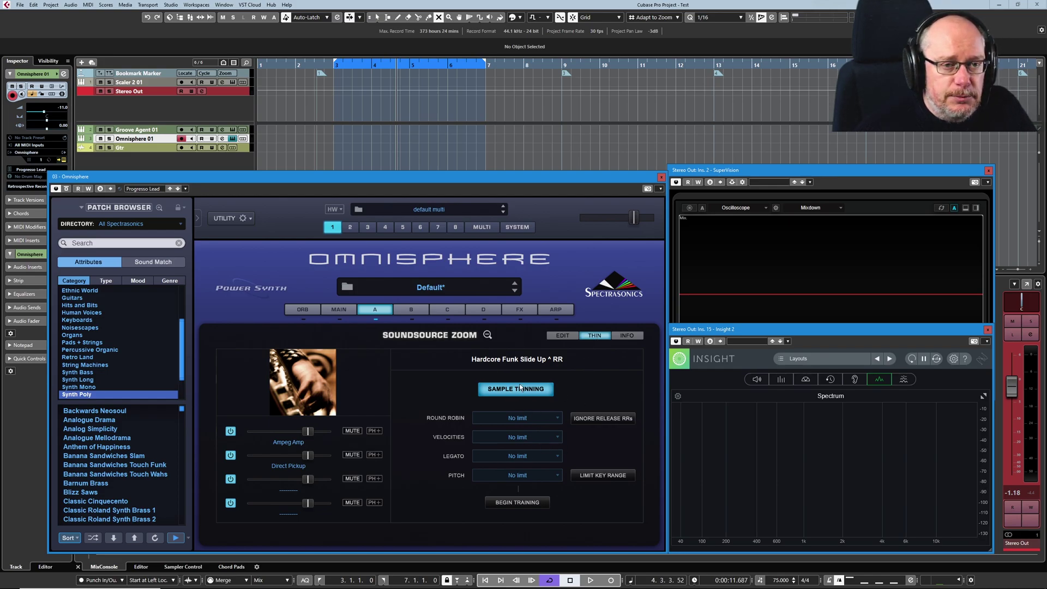
{"action": "left_click", "coordinate": [520, 420]}
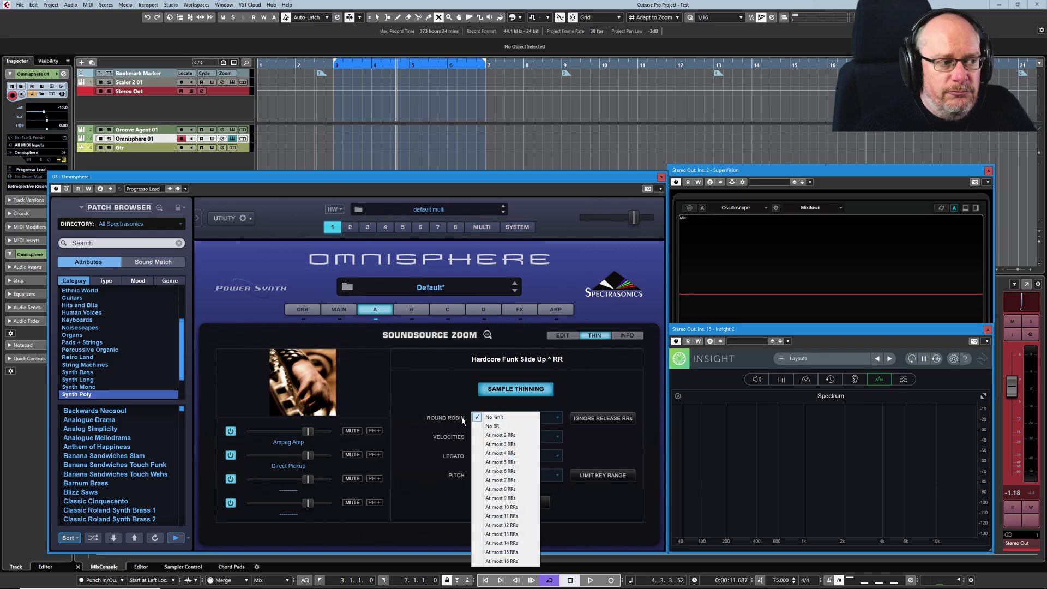
{"action": "left_click", "coordinate": [596, 461]}
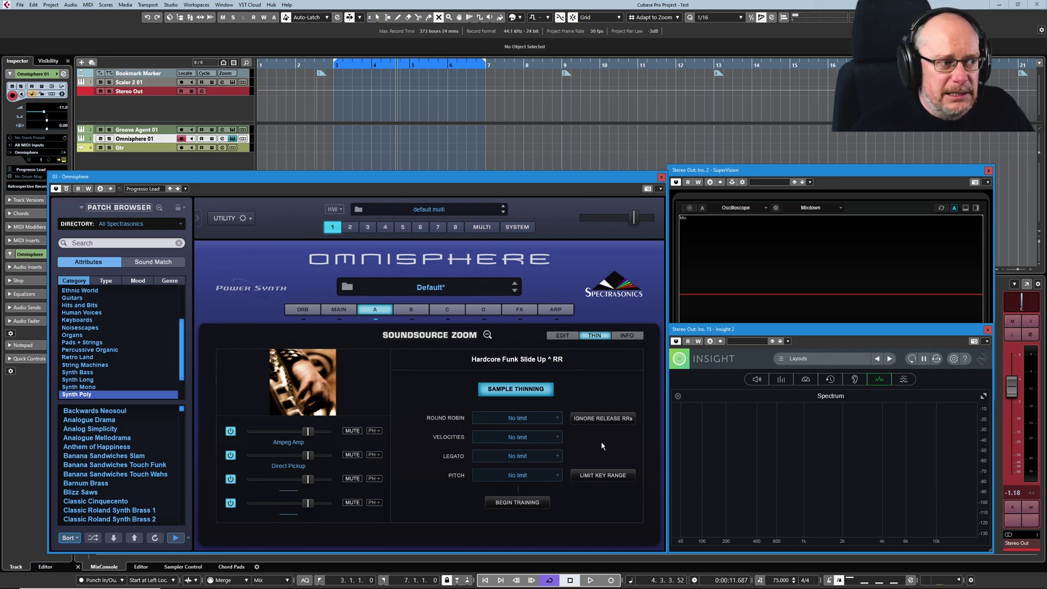
{"action": "left_click", "coordinate": [548, 440]}
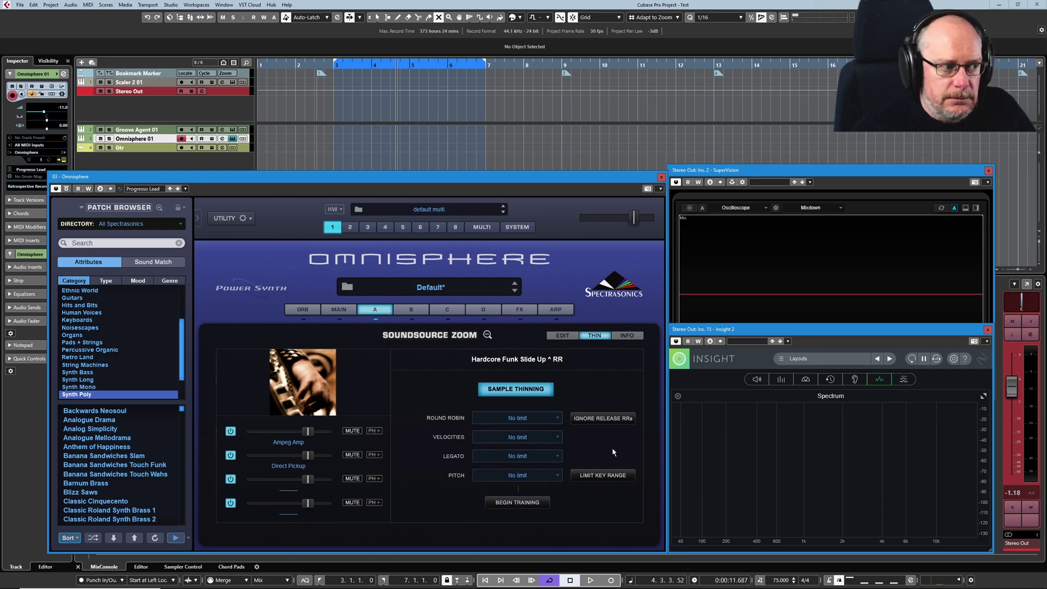
{"action": "left_click", "coordinate": [464, 459]}
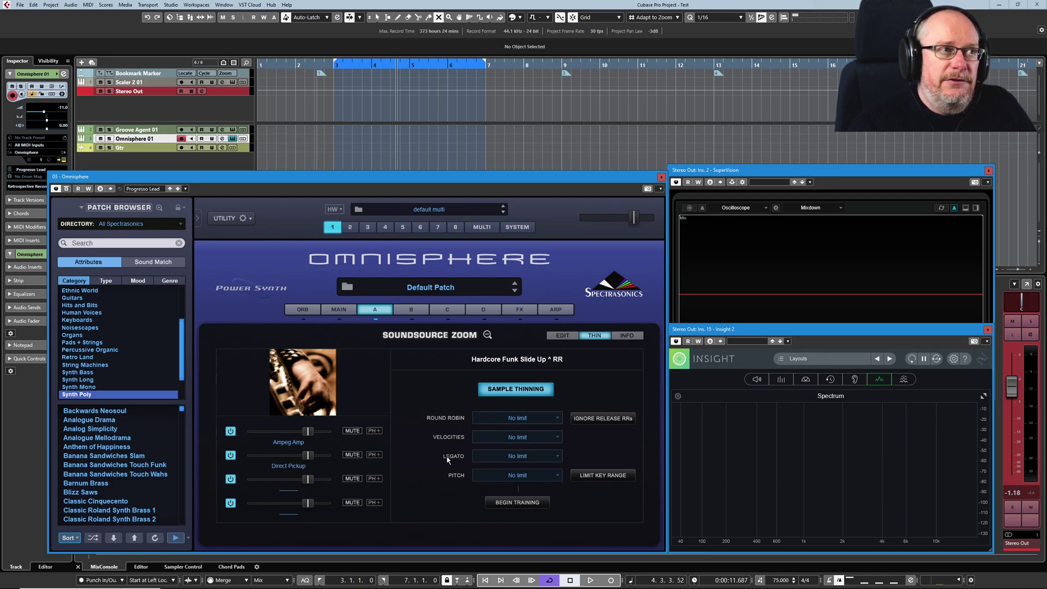
{"action": "left_click", "coordinate": [527, 456]}
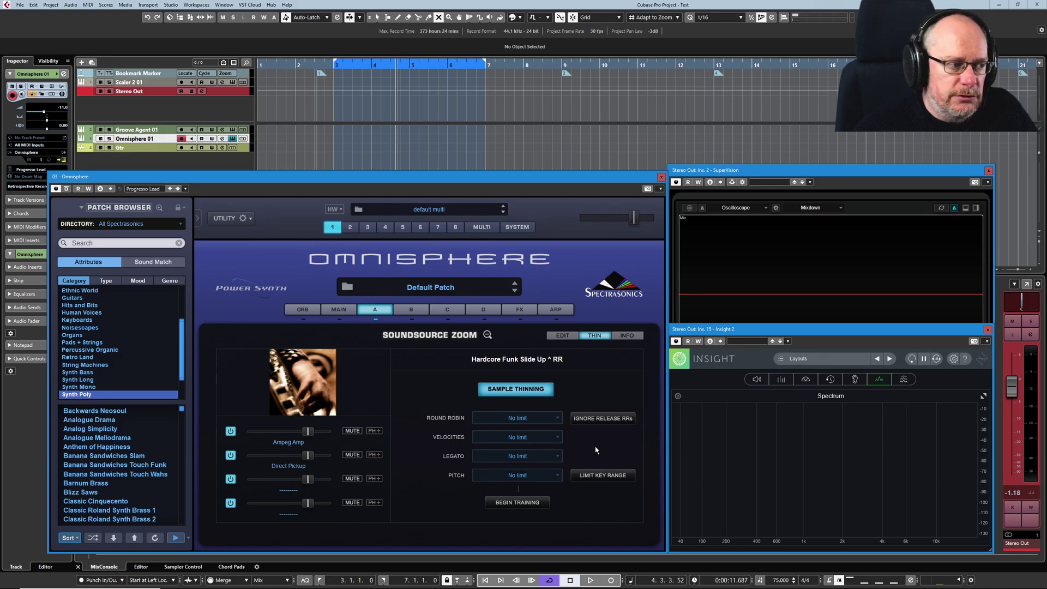
{"action": "left_click", "coordinate": [526, 475]}
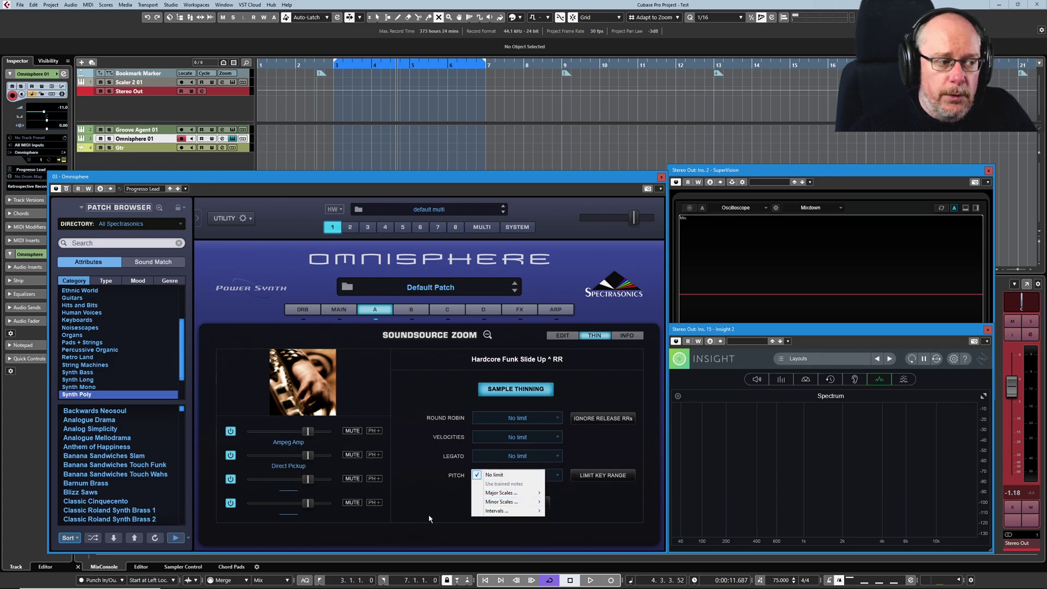
{"action": "left_click", "coordinate": [501, 474]}
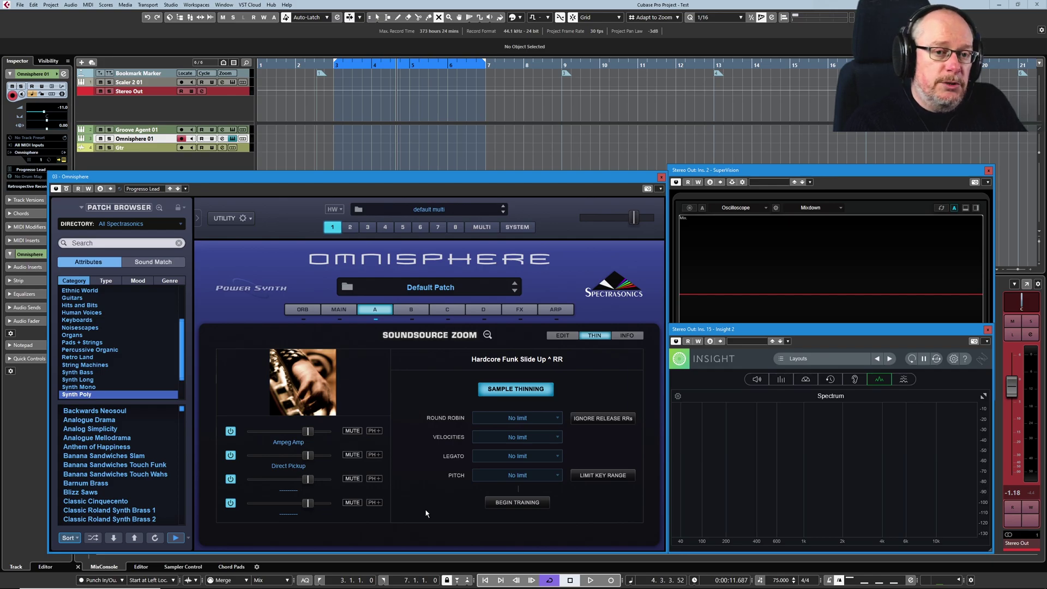
- Run note training so Pitch thinning becomes 'Use trained notes'
{"action": "left_click", "coordinate": [523, 502]}
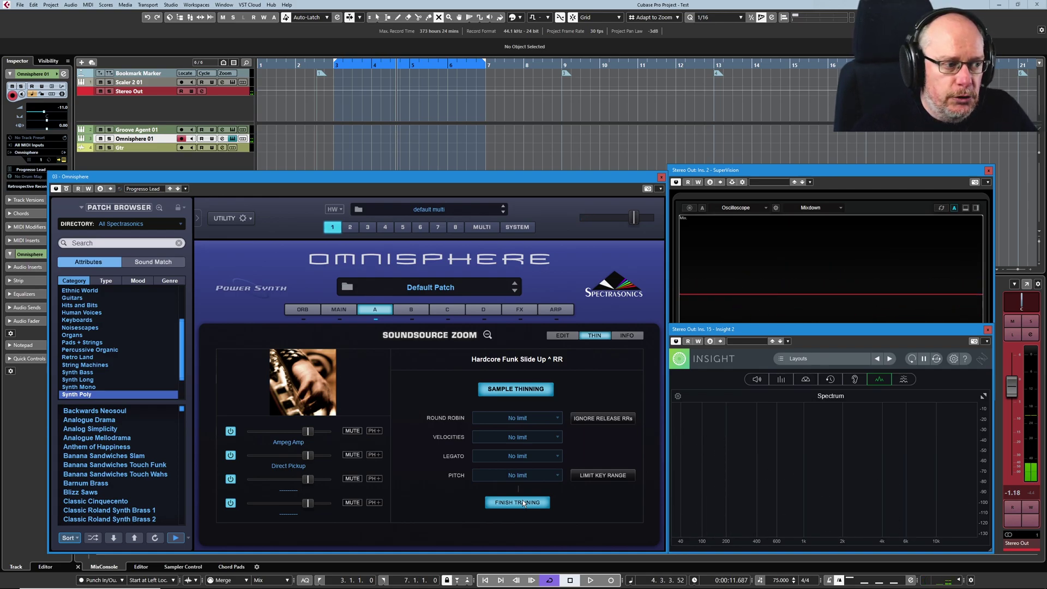
{"action": "left_click", "coordinate": [523, 502]}
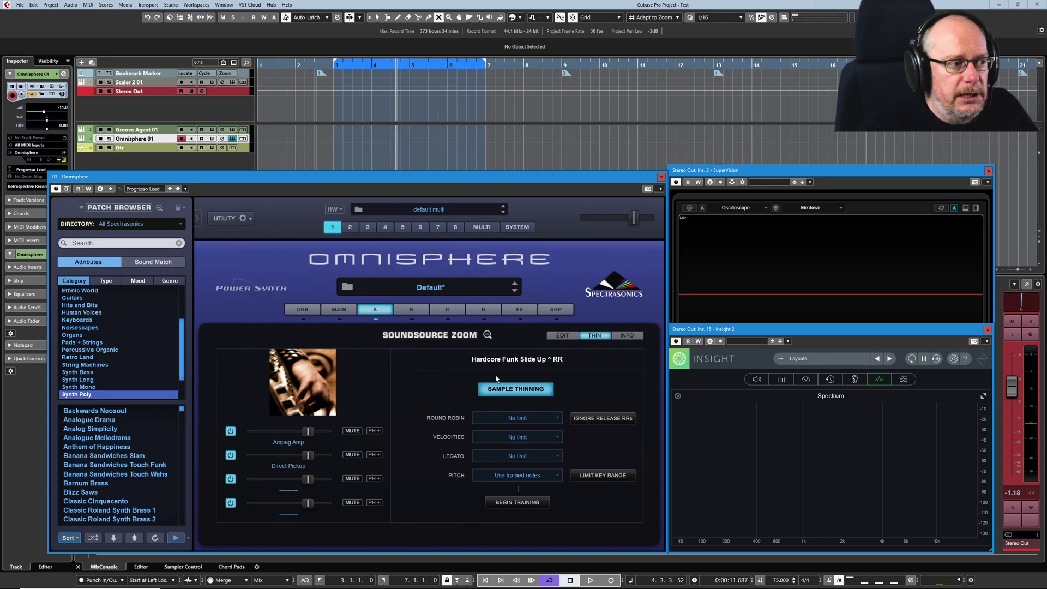
- Disable Sample Thinning and settle on the EDIT page showing Hardcore Rock Release noise
{"action": "left_click", "coordinate": [515, 388]}
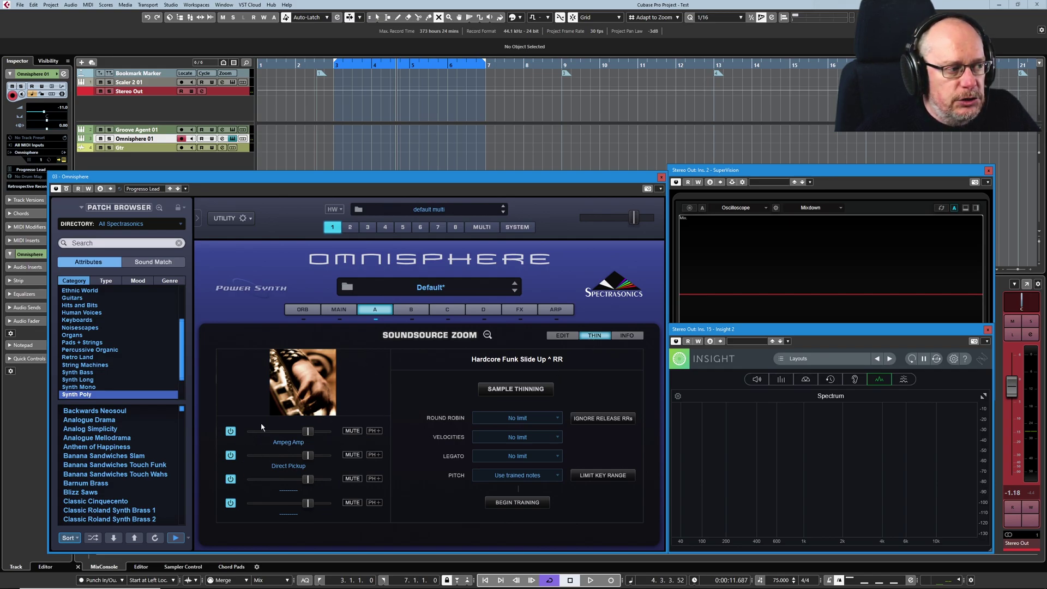
{"action": "left_click", "coordinate": [561, 336]}
{"action": "left_click", "coordinate": [581, 337]}
{"action": "left_click", "coordinate": [559, 337]}
{"action": "left_click", "coordinate": [596, 336]}
{"action": "left_click", "coordinate": [560, 337]}
{"action": "left_click", "coordinate": [594, 336]}
{"action": "left_click", "coordinate": [560, 336]}
{"action": "left_click", "coordinate": [589, 335]}
{"action": "left_click", "coordinate": [567, 337]}
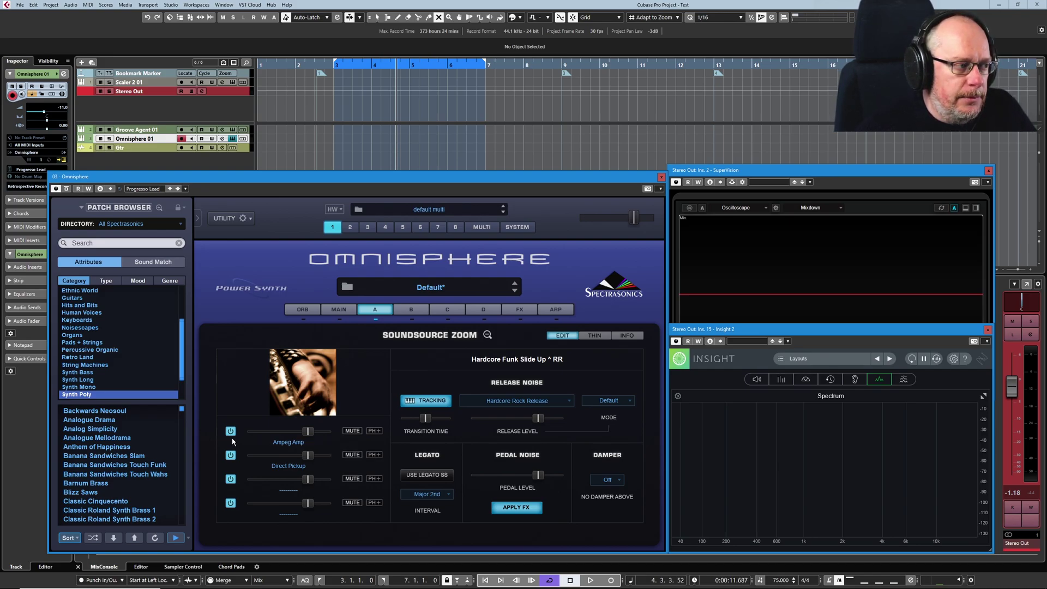
- Audition the Direct Pickup and Ampeg Amp layers by muting them, then invert the first element's phase
{"action": "left_click", "coordinate": [231, 455]}
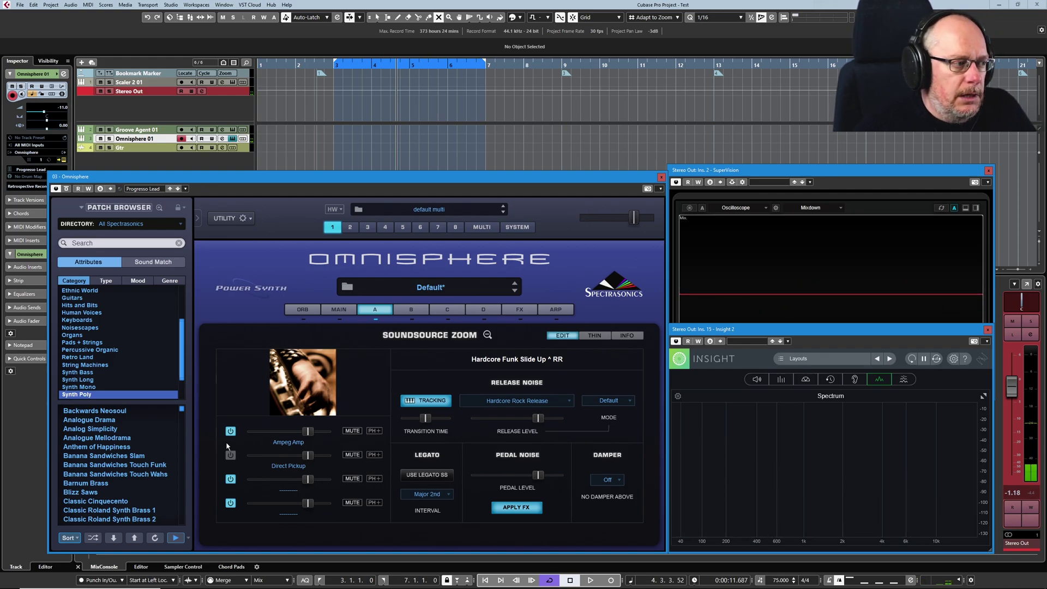
{"action": "left_click", "coordinate": [230, 432]}
{"action": "left_click", "coordinate": [230, 455]}
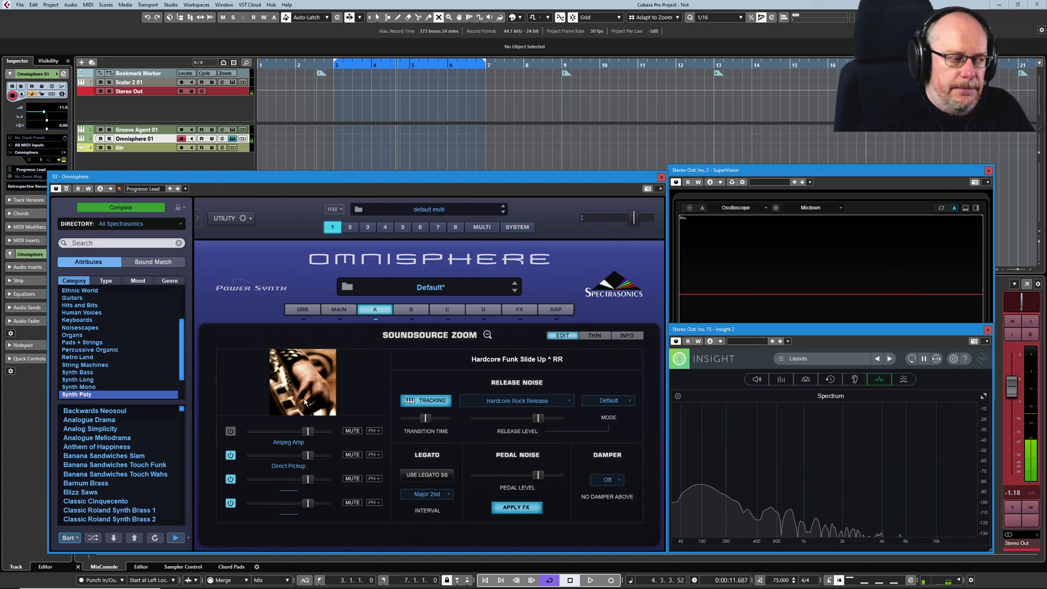
{"action": "left_click", "coordinate": [230, 431]}
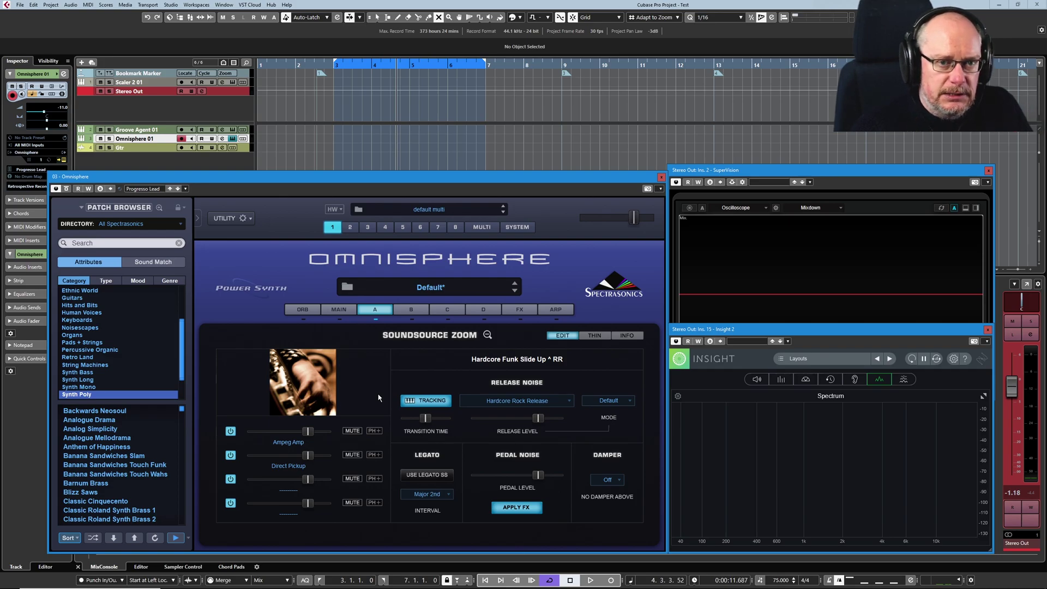
{"action": "left_click", "coordinate": [374, 431]}
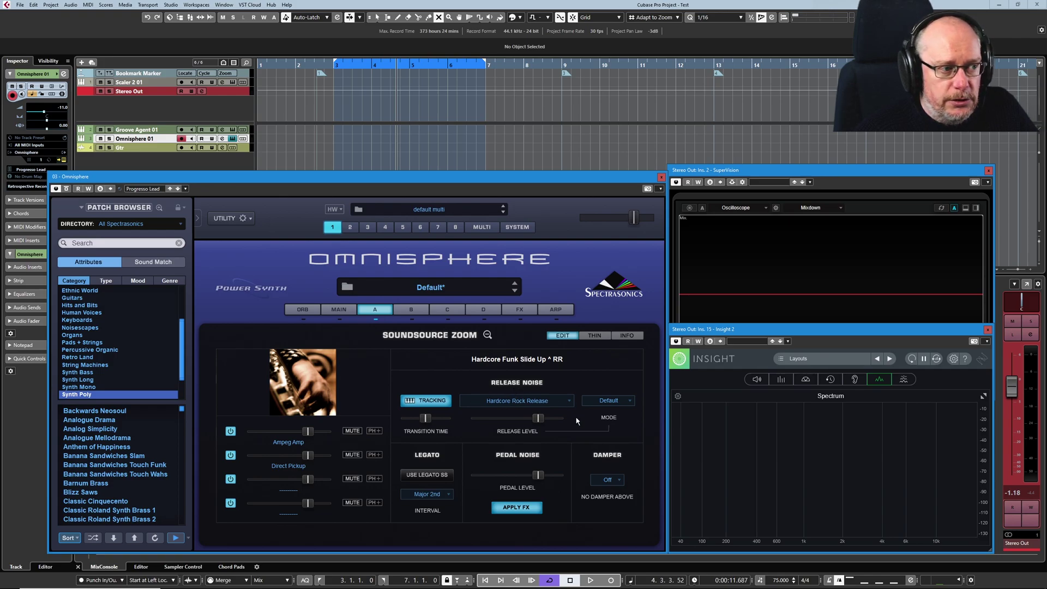
- Raise the Release Noise level near maximum and set Transition Time to 0 ms
{"action": "left_click_drag", "start_coordinate": [531, 418], "coordinate": [554, 418]}
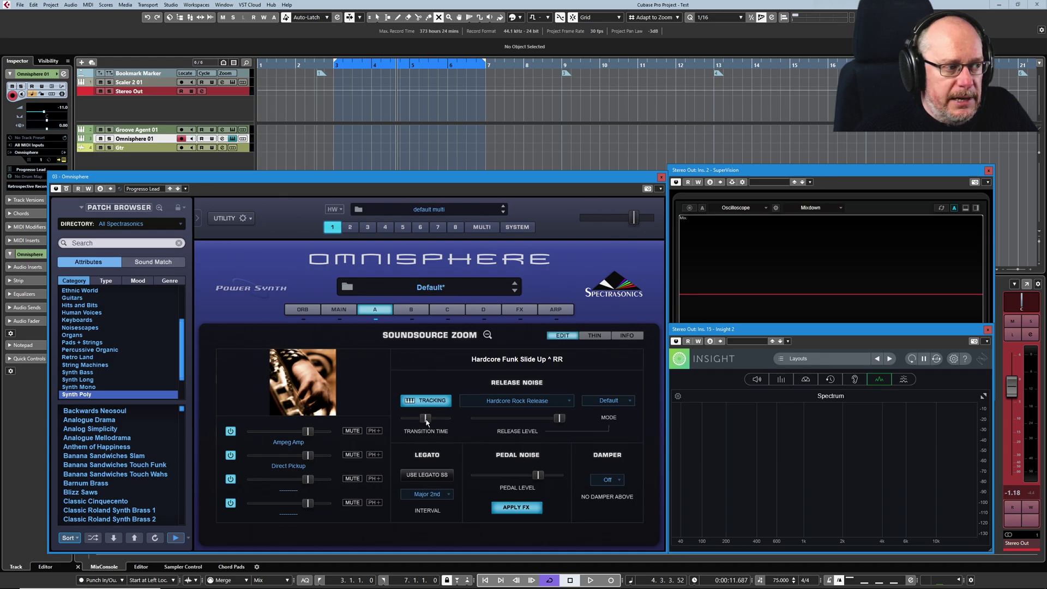
{"action": "left_click_drag", "start_coordinate": [426, 418], "coordinate": [358, 424]}
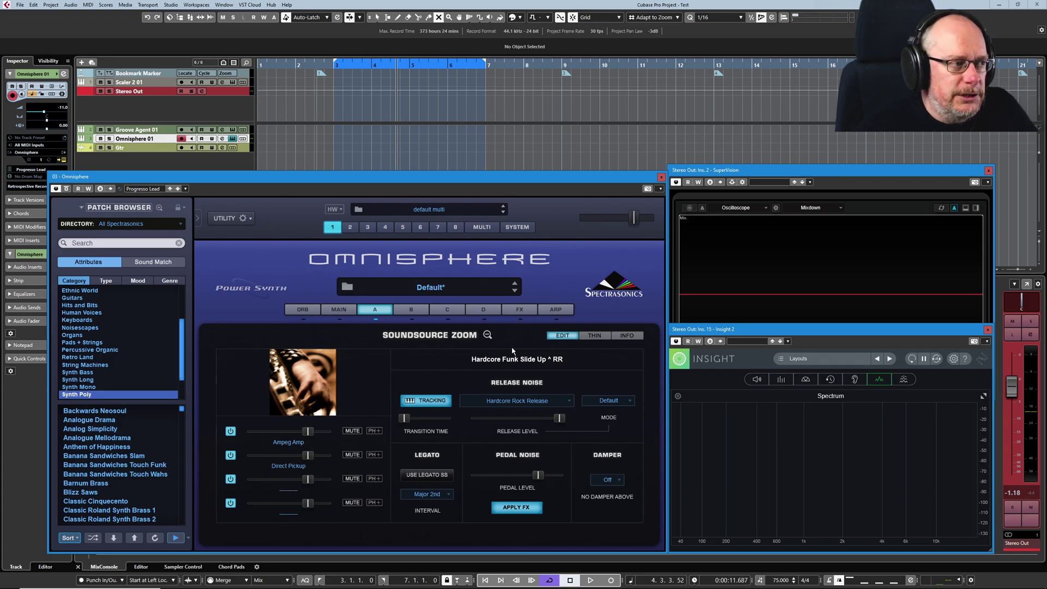
- Lengthen layer A's amp envelope release and increase the release-noise transition time
{"action": "left_click", "coordinate": [487, 335]}
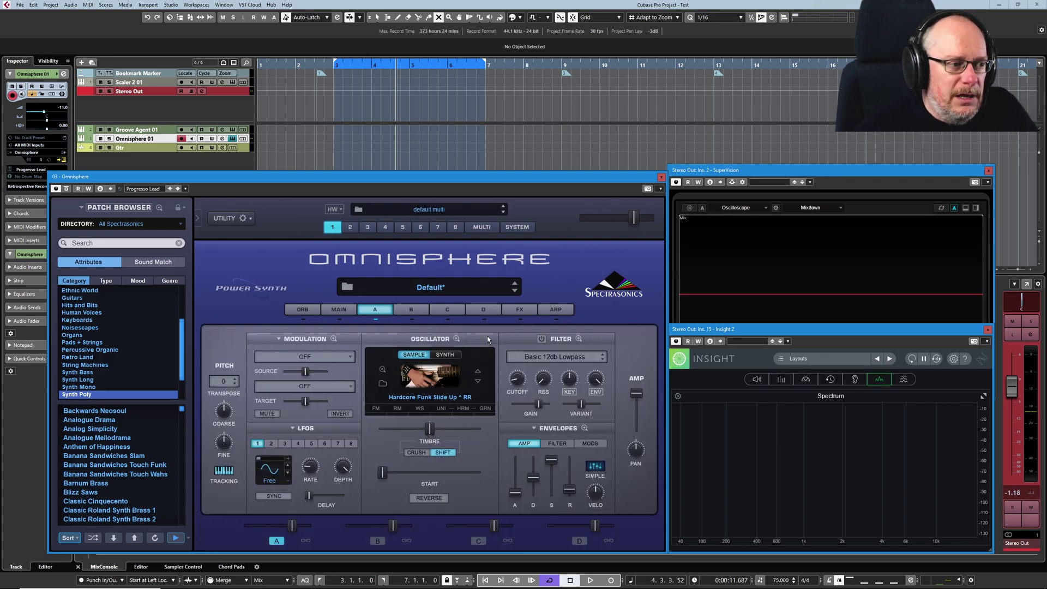
{"action": "left_click_drag", "start_coordinate": [569, 489], "coordinate": [569, 471]}
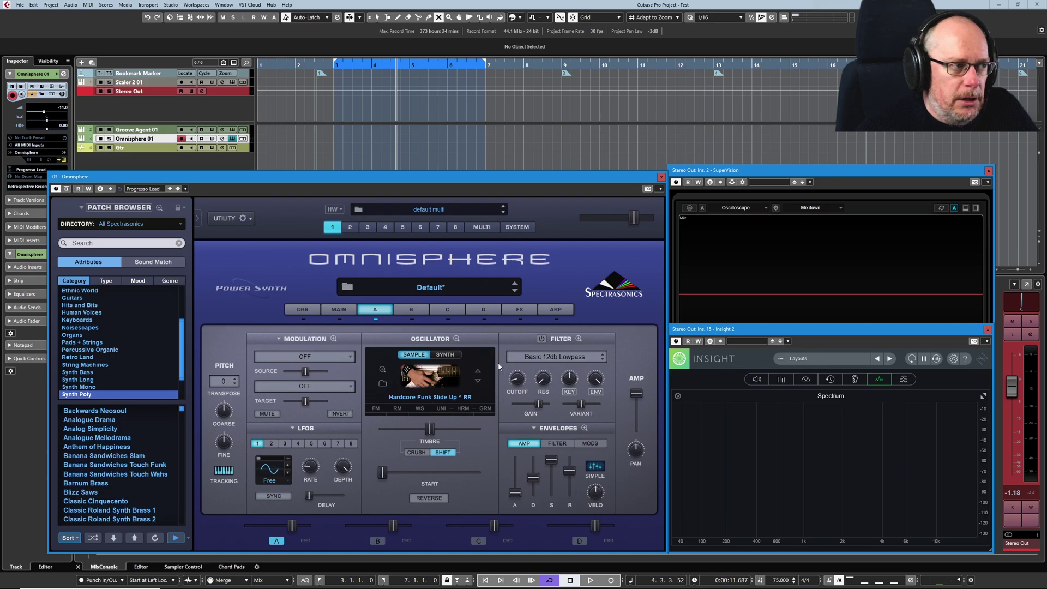
{"action": "left_click", "coordinate": [382, 369]}
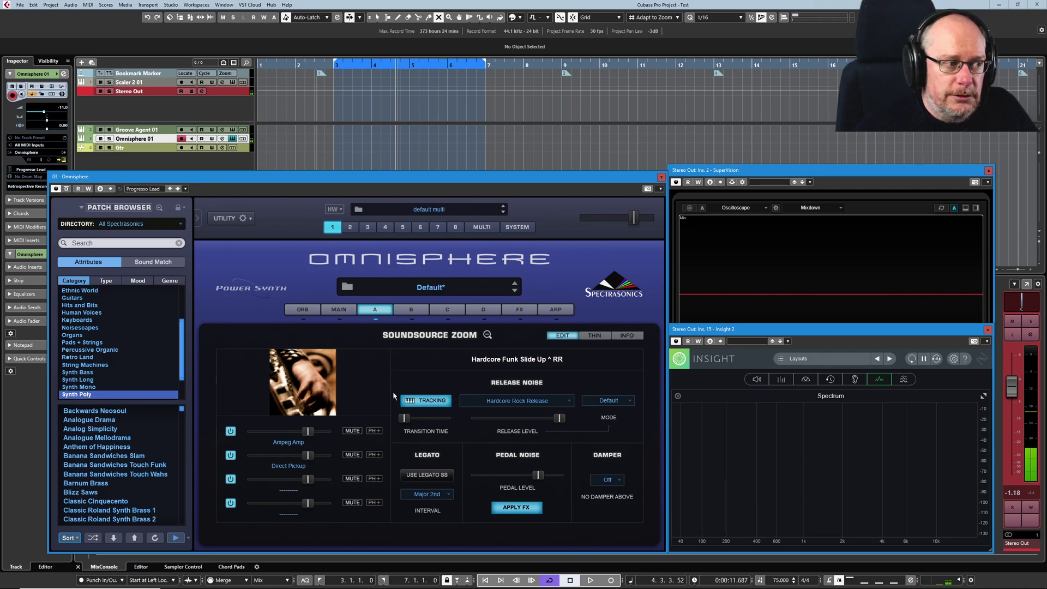
{"action": "left_click_drag", "start_coordinate": [406, 421], "coordinate": [440, 425]}
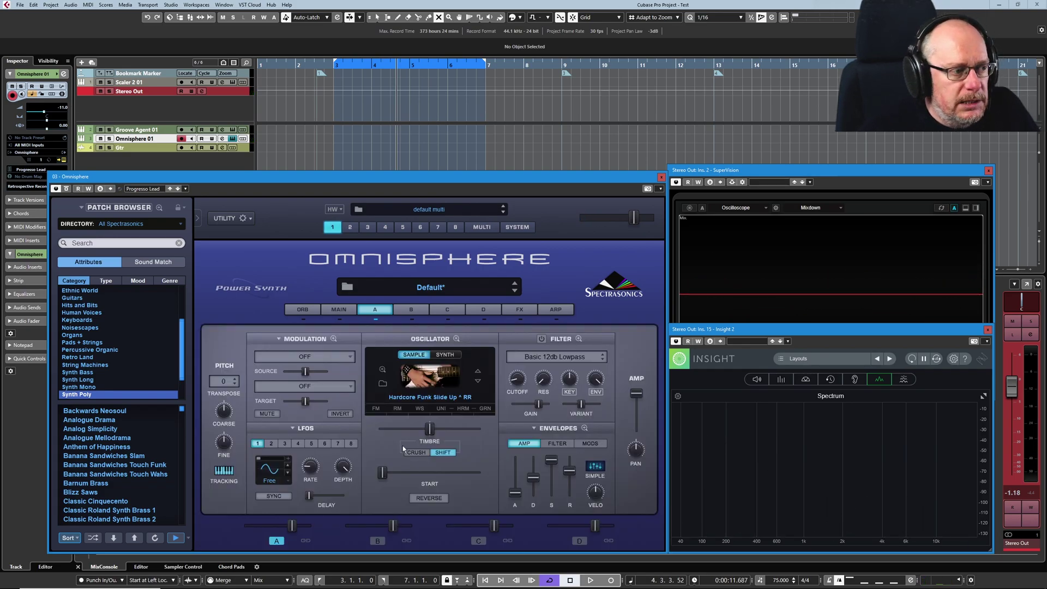
- Initialize the whole Omnisphere multi back to its default settings
{"action": "left_click", "coordinate": [452, 425]}
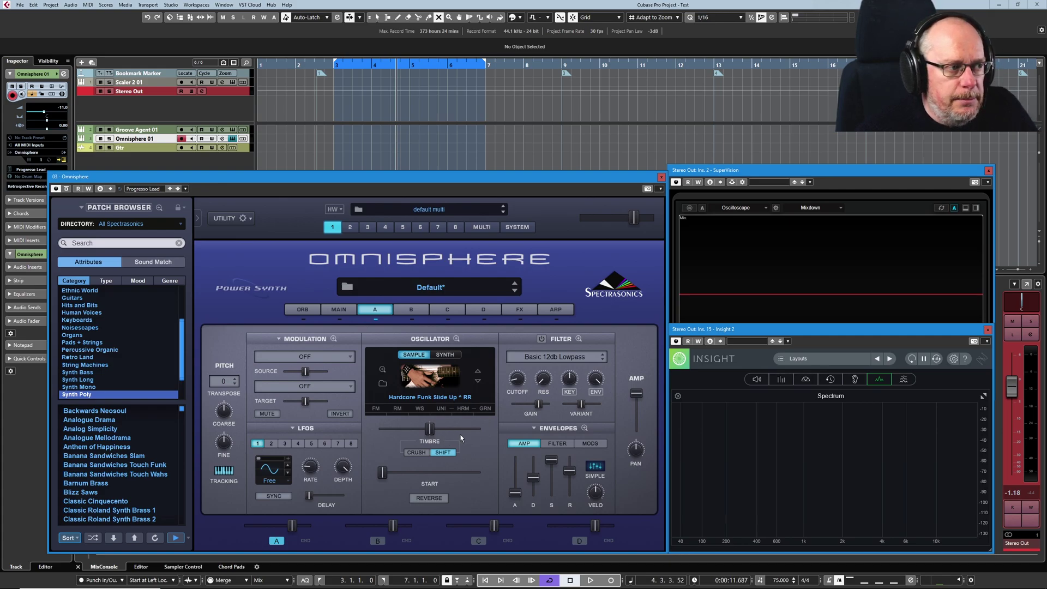
{"action": "left_click", "coordinate": [239, 217]}
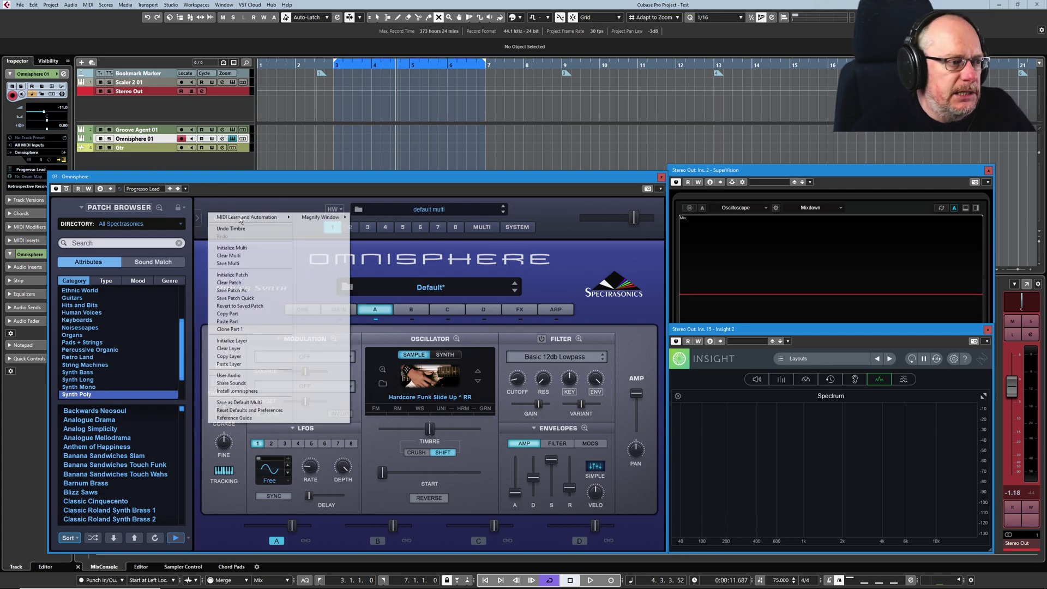
{"action": "left_click", "coordinate": [239, 248]}
{"action": "left_click", "coordinate": [517, 324]}
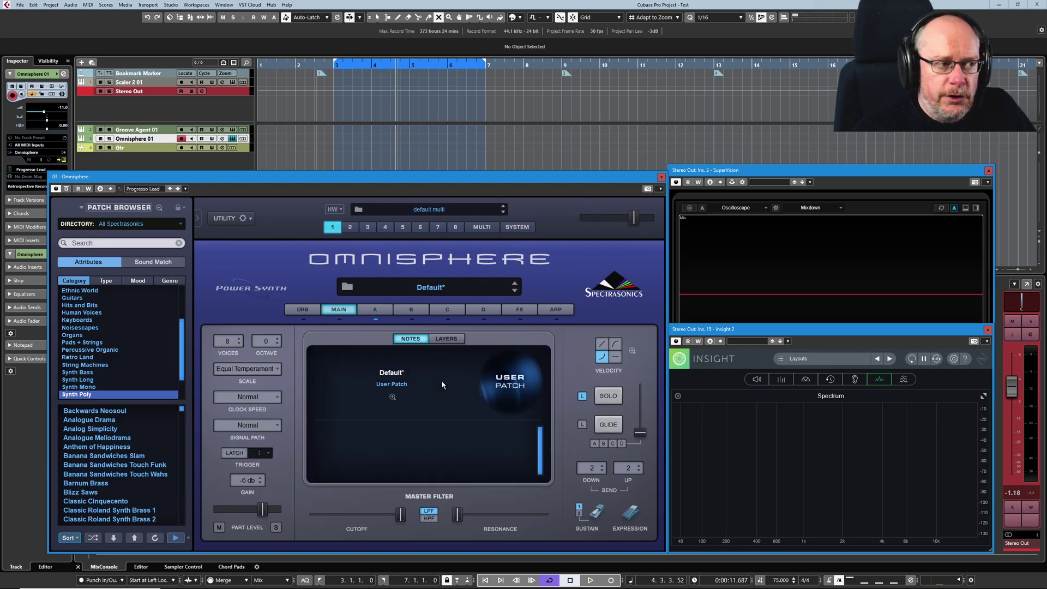
- Switch layer A's oscillator to Sample and load Hardcore Funk Slide Up ^ RR
{"action": "left_click", "coordinate": [375, 310]}
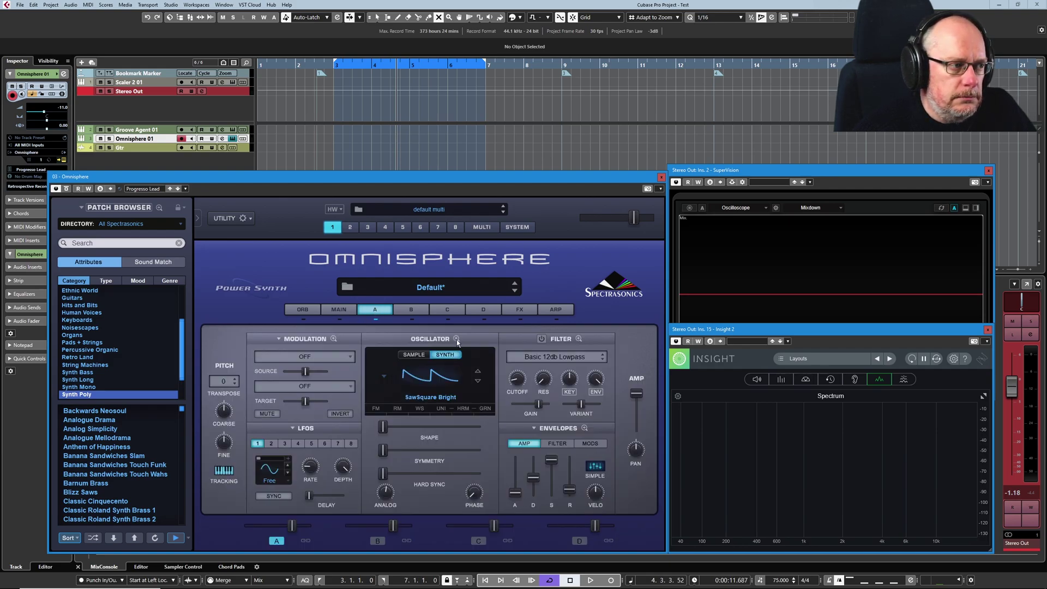
{"action": "left_click", "coordinate": [414, 354]}
{"action": "left_click", "coordinate": [431, 382]}
{"action": "double_click", "coordinate": [408, 434]}
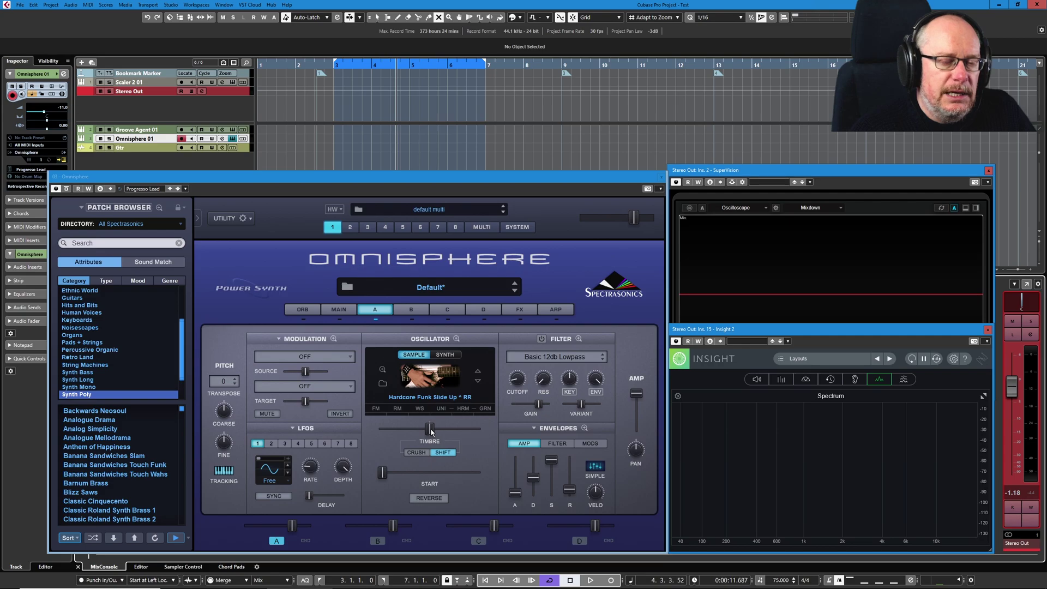
- Raise layer A's Timbre Shift from about 0.708 up to about 0.961
{"action": "left_click_drag", "start_coordinate": [430, 430], "coordinate": [448, 429]}
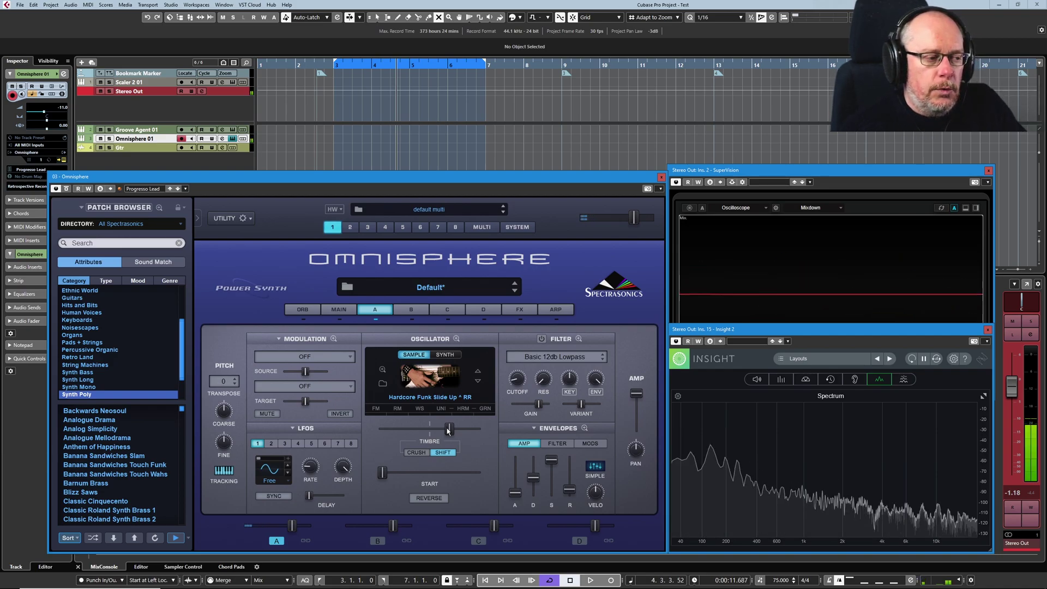
{"action": "mouse_move", "coordinate": [447, 430]}
{"action": "left_mouse_down"}
{"action": "mouse_move", "coordinate": [479, 432]}
{"action": "mouse_move", "coordinate": [392, 433]}
{"action": "mouse_move", "coordinate": [442, 428]}
{"action": "left_mouse_up"}
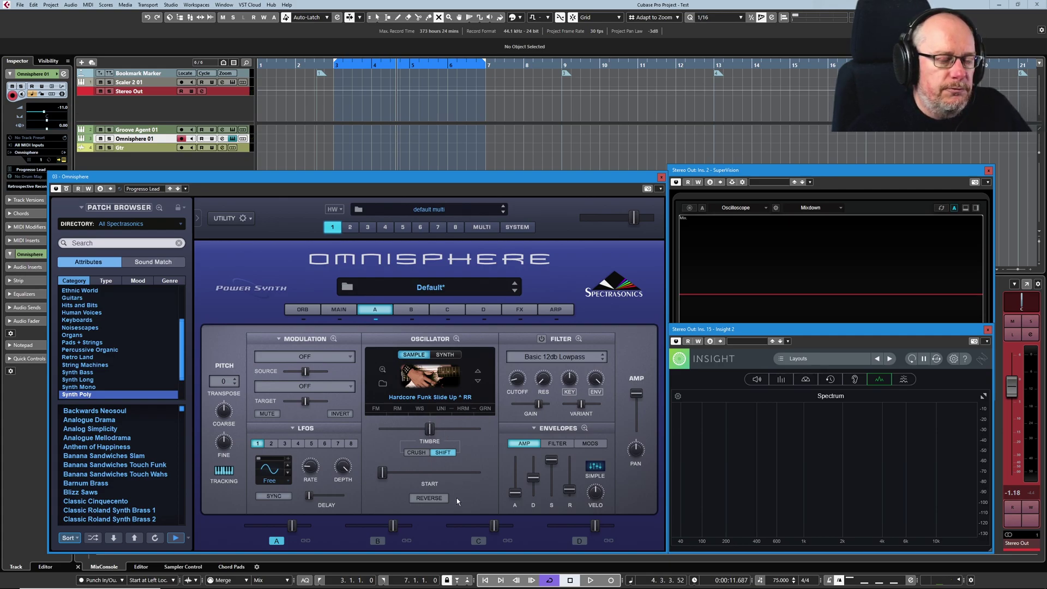
- Put the timbre control in Crush mode and settle the crush amount around 0.652
{"action": "left_click", "coordinate": [415, 453]}
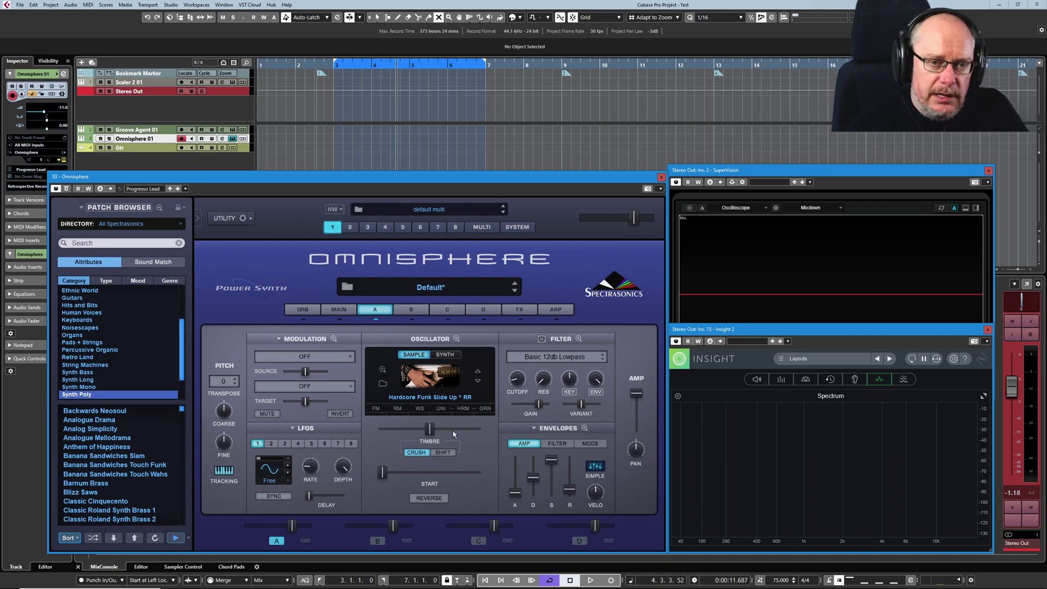
{"action": "mouse_move", "coordinate": [430, 432]}
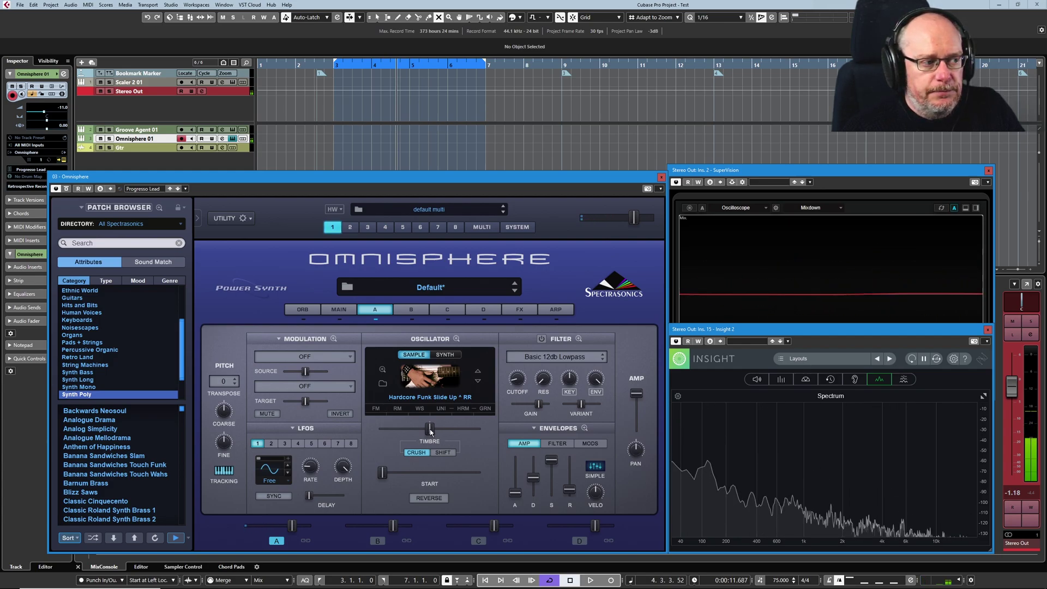
{"action": "left_click_drag", "start_coordinate": [430, 431], "coordinate": [358, 422]}
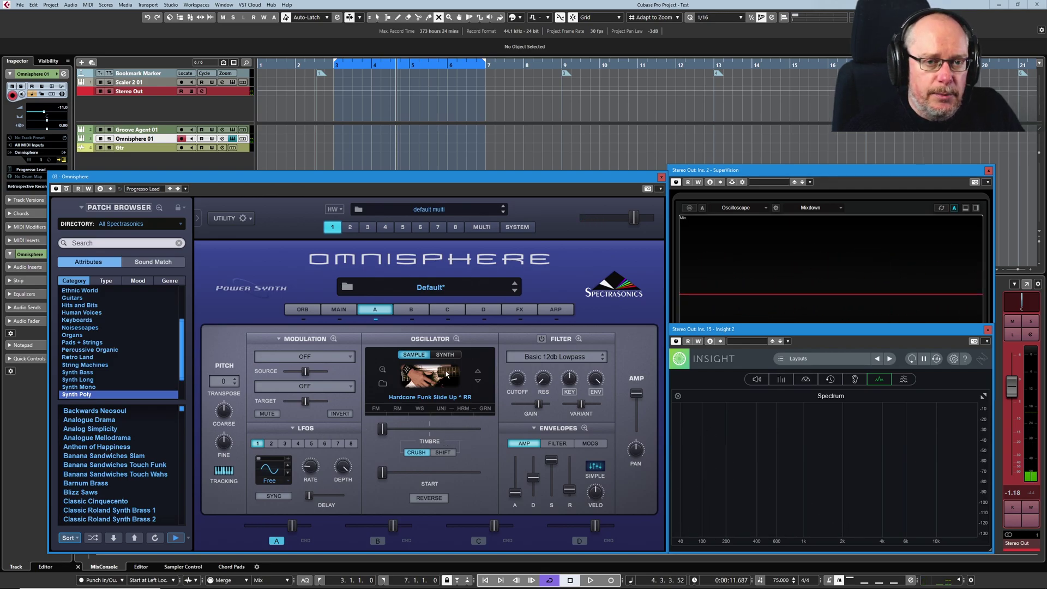
{"action": "left_click_drag", "start_coordinate": [381, 429], "coordinate": [434, 430]}
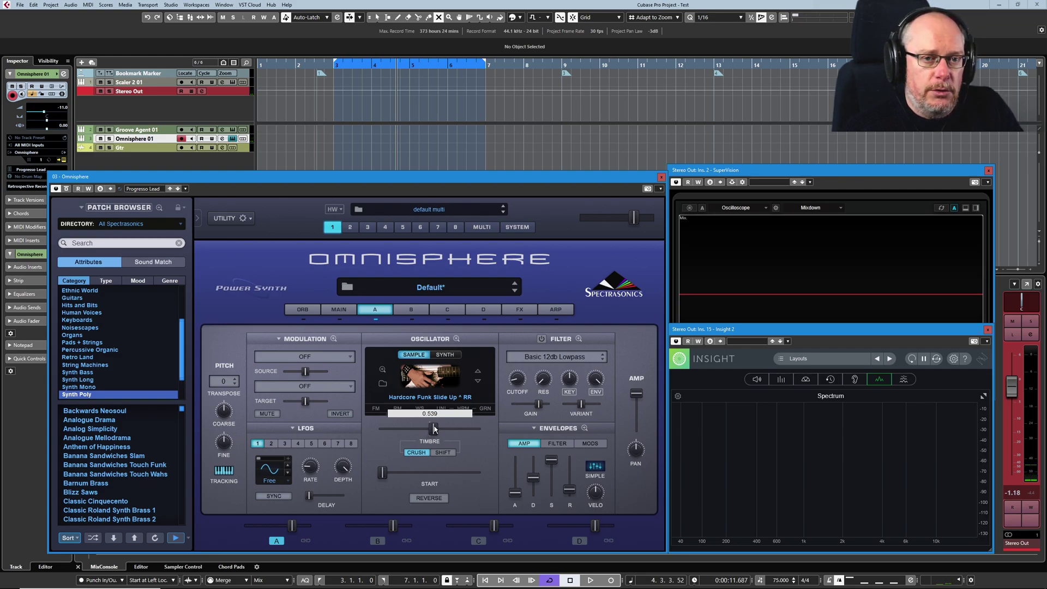
{"action": "mouse_move", "coordinate": [435, 431]}
{"action": "left_mouse_down"}
{"action": "mouse_move", "coordinate": [479, 429]}
{"action": "mouse_move", "coordinate": [430, 429]}
{"action": "left_mouse_up"}
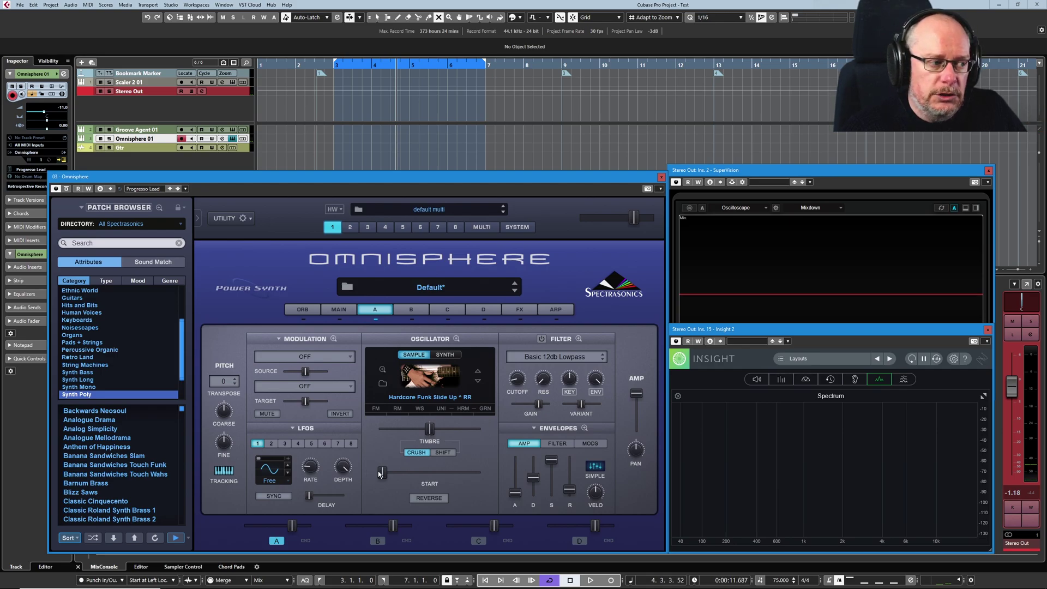
- Offset the sample start point to about 0.348
{"action": "left_click_drag", "start_coordinate": [383, 472], "coordinate": [388, 474]}
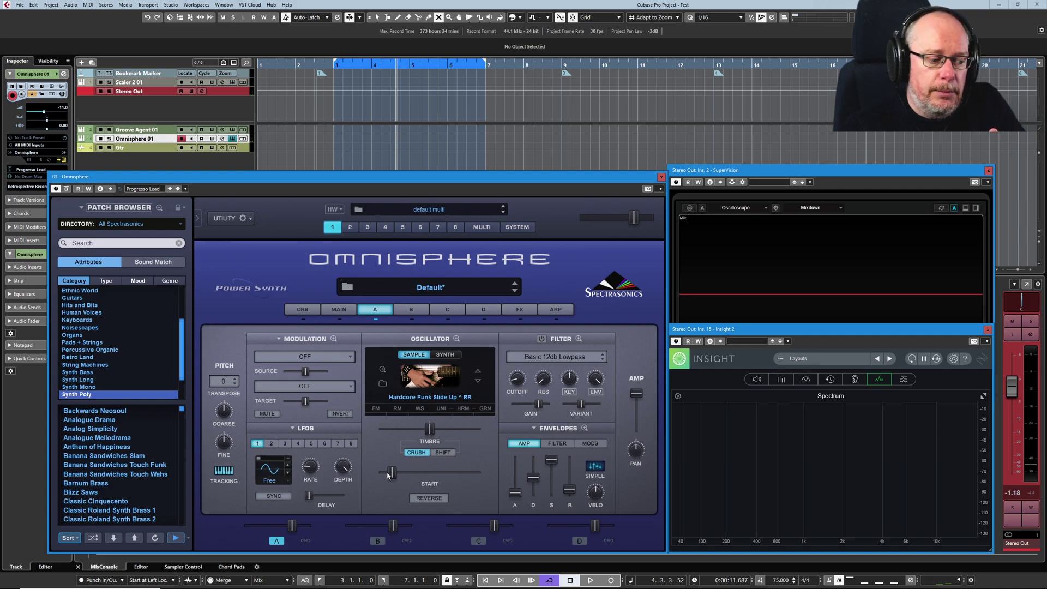
{"action": "left_click_drag", "start_coordinate": [387, 475], "coordinate": [364, 471]}
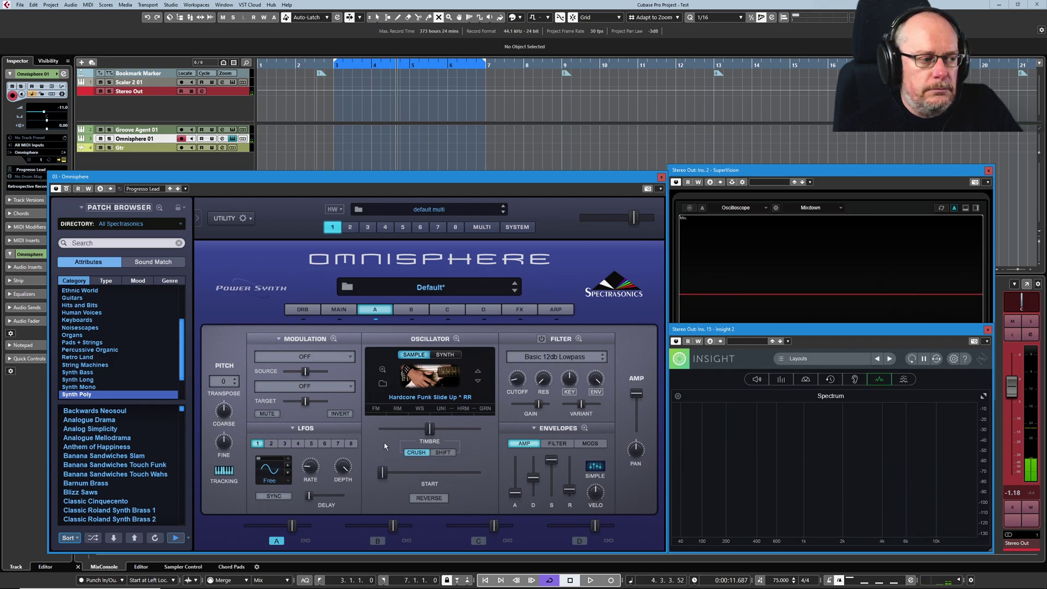
- Turn on Reverse so layer A's Hardcore Funk Slide Up sample plays backwards
{"action": "left_click", "coordinate": [430, 499]}
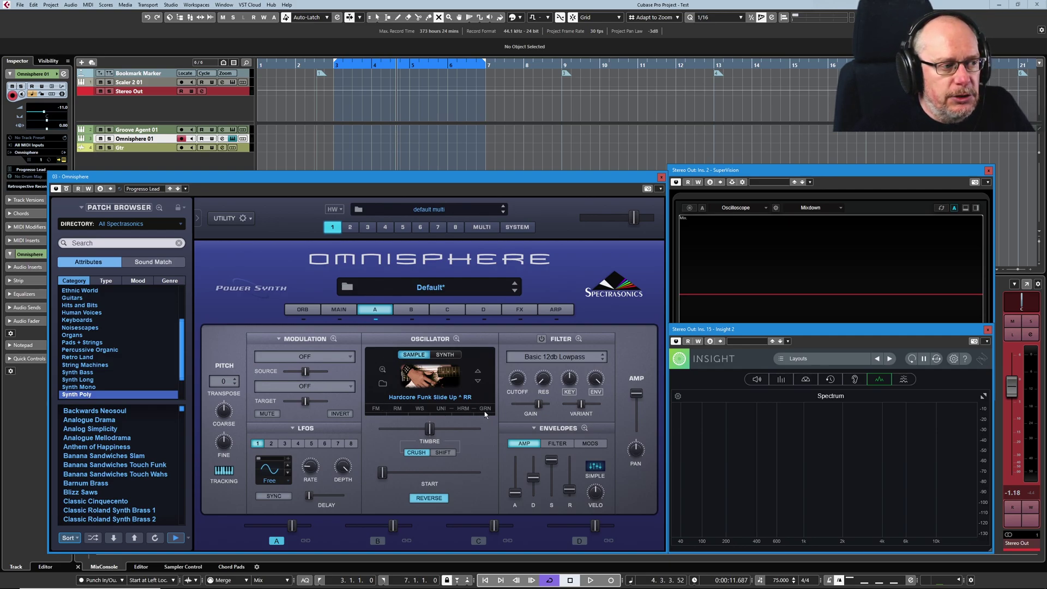
{"action": "left_click", "coordinate": [443, 355]}
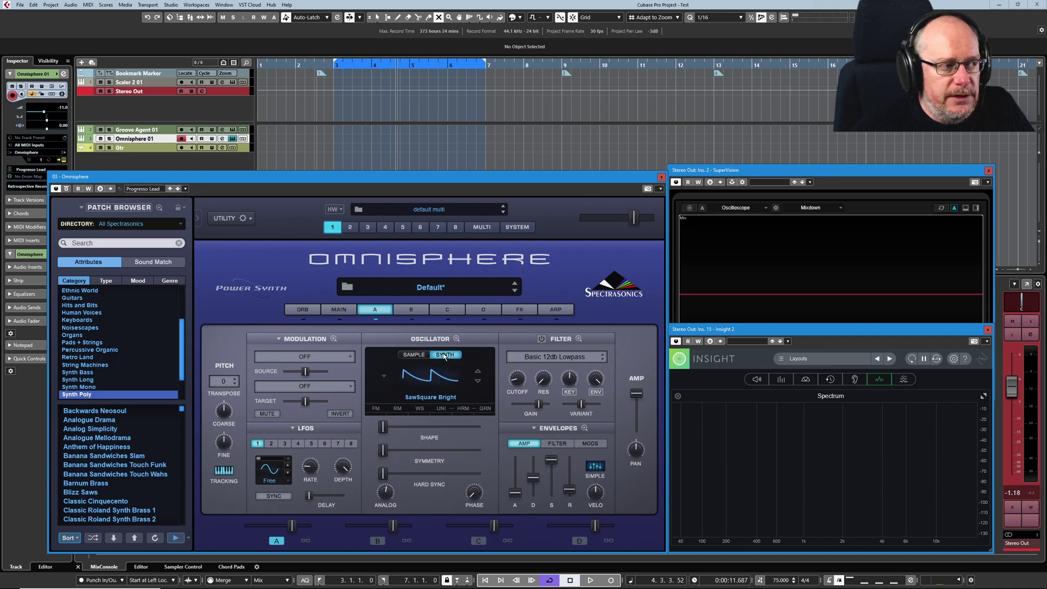
{"action": "left_click", "coordinate": [416, 355]}
{"action": "left_click", "coordinate": [445, 355]}
{"action": "left_click", "coordinate": [415, 355]}
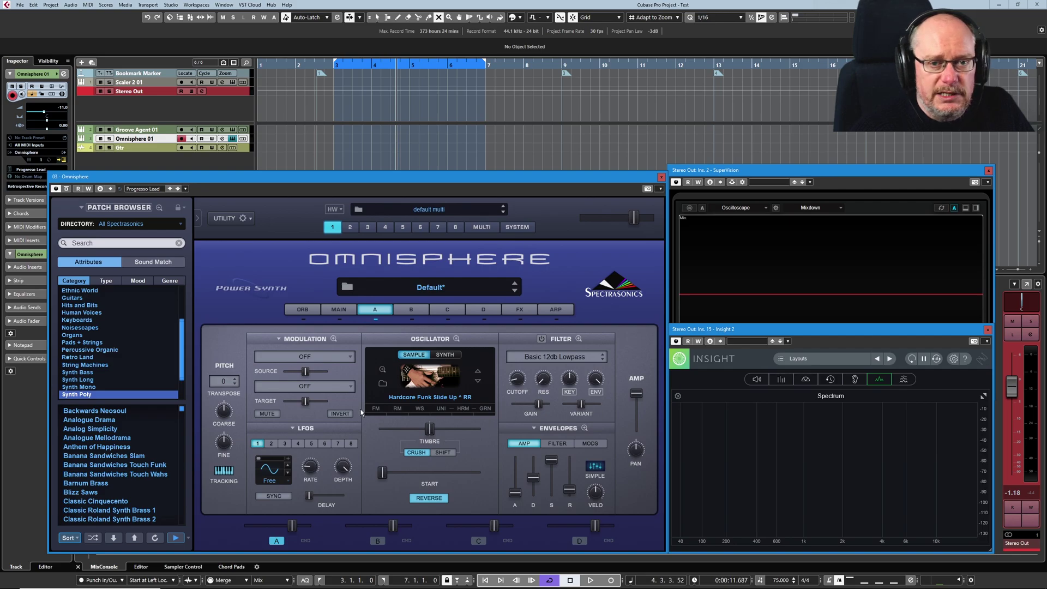